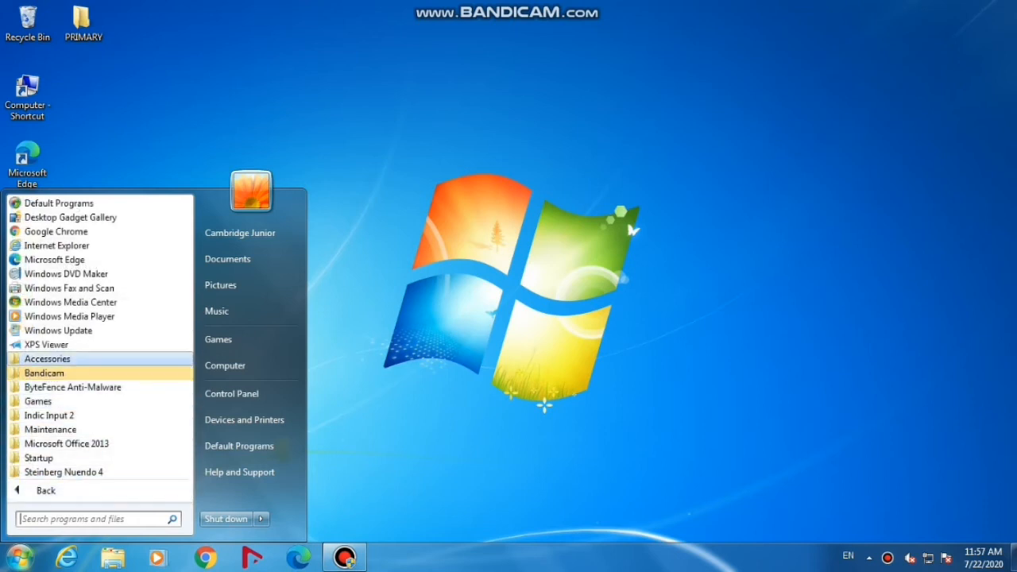
Open WordPad from the Accessories programs
{"action": "left_click", "coordinate": [48, 359]}
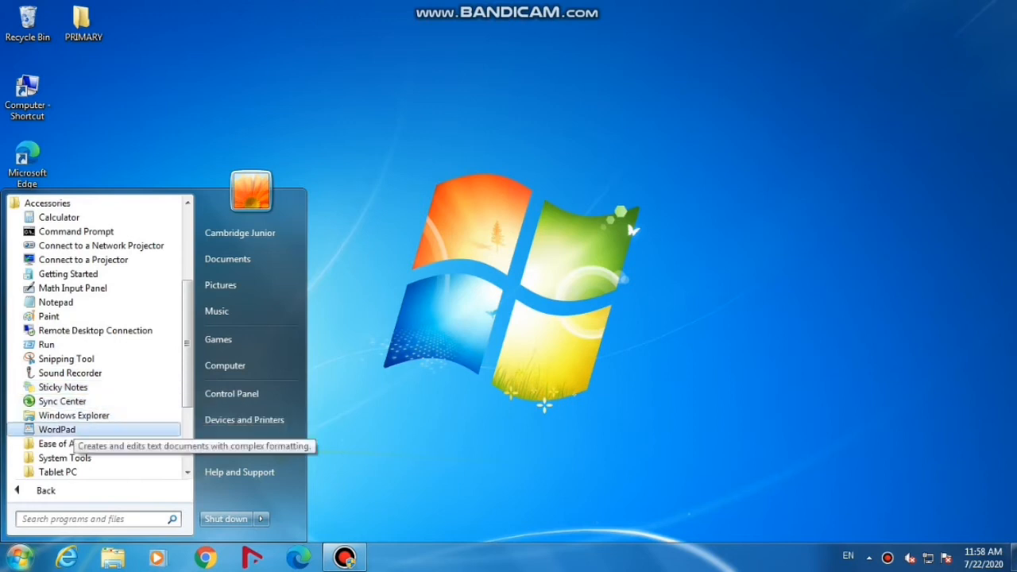
{"action": "left_click", "coordinate": [63, 429]}
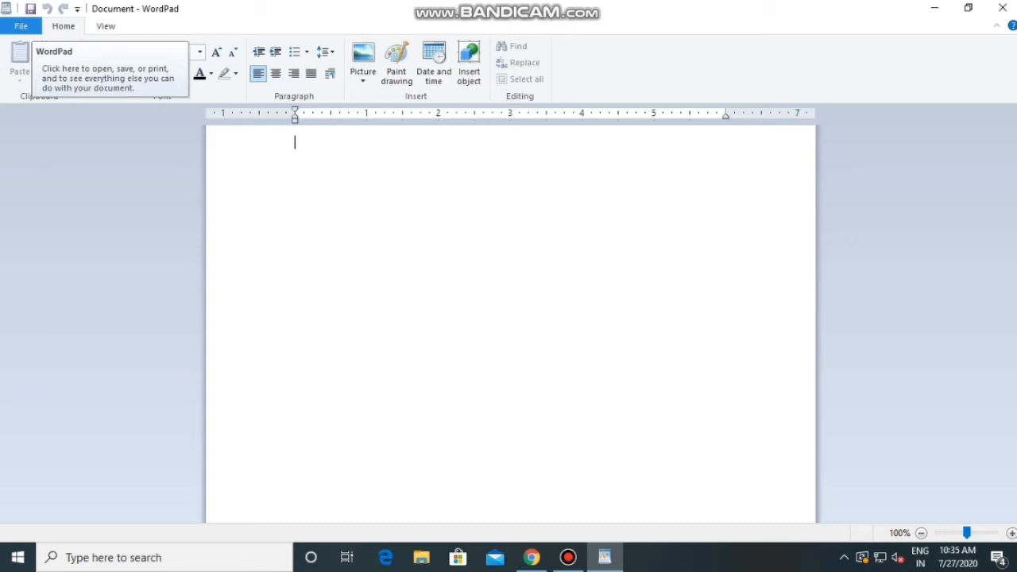
{"action": "left_click", "coordinate": [21, 25]}
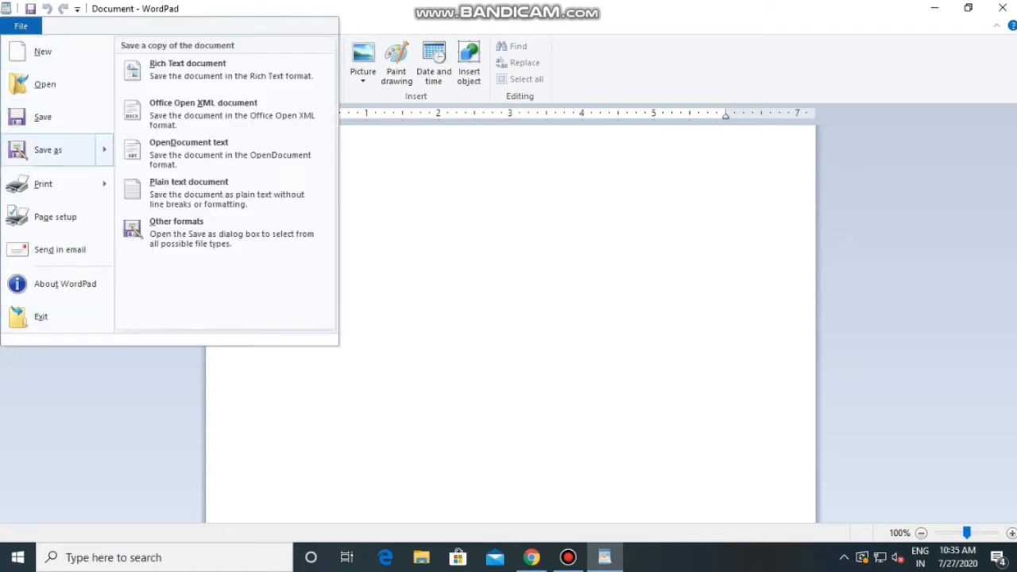
{"action": "left_click", "coordinate": [72, 150]}
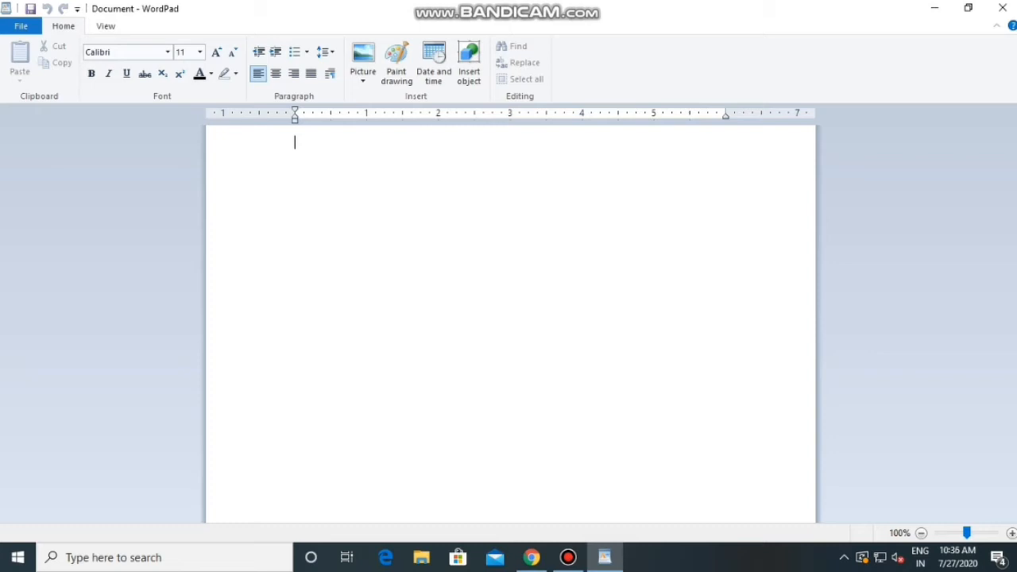
Write the sentence "I am a student of Grade 2." at the start of the blank document
{"action": "type", "text": "I am"}
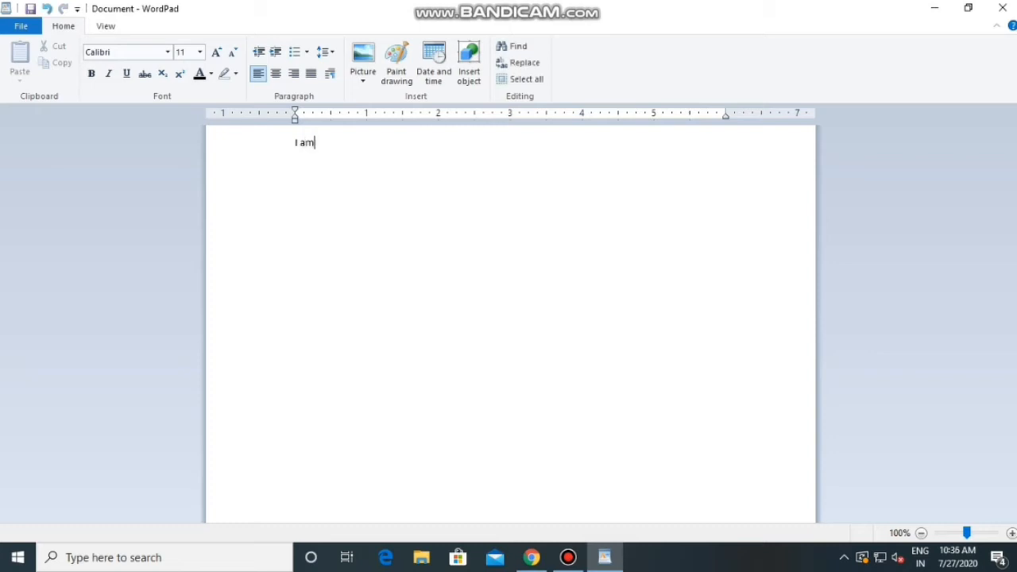
{"action": "type", "text": " a student of Grade "}
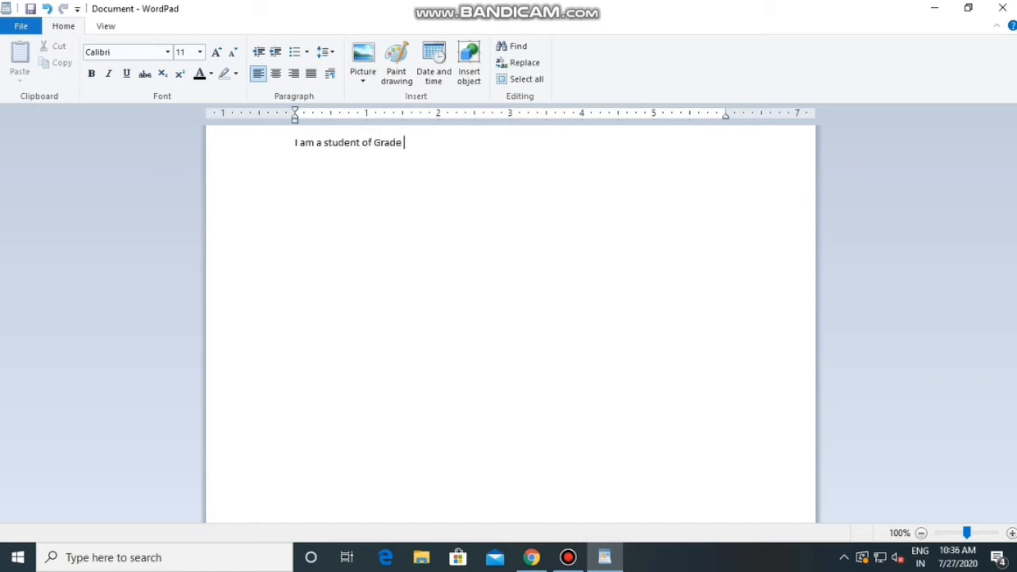
{"action": "type", "text": "2."}
Add a second line in capital letters reading "I AM TYPING IN A WORDPAD DOCUMENT."
{"action": "key", "text": "Return"}
{"action": "key", "text": "Caps_Lock"}
{"action": "type", "text": "I AM TYPING "}
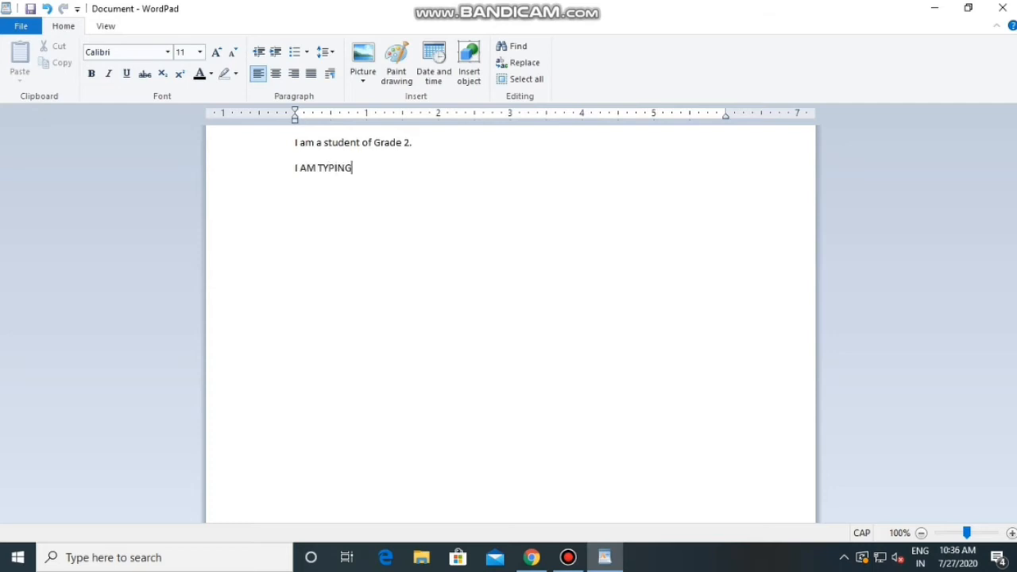
{"action": "type", "text": "IN A WORDPADDD"}
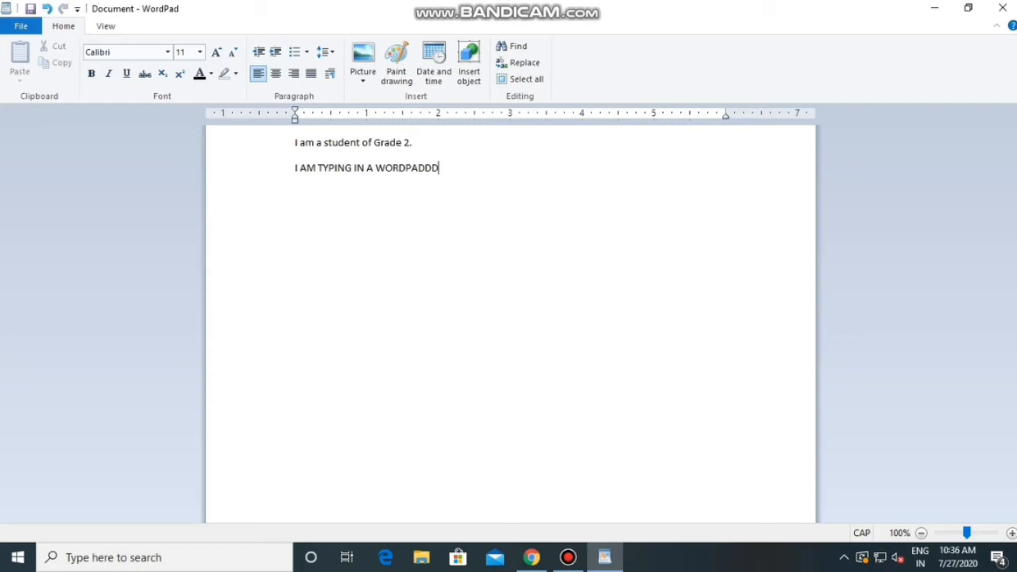
{"action": "key", "text": "BackSpace"}
{"action": "key", "text": "BackSpace"}
{"action": "type", "text": "DOCUMENT."}
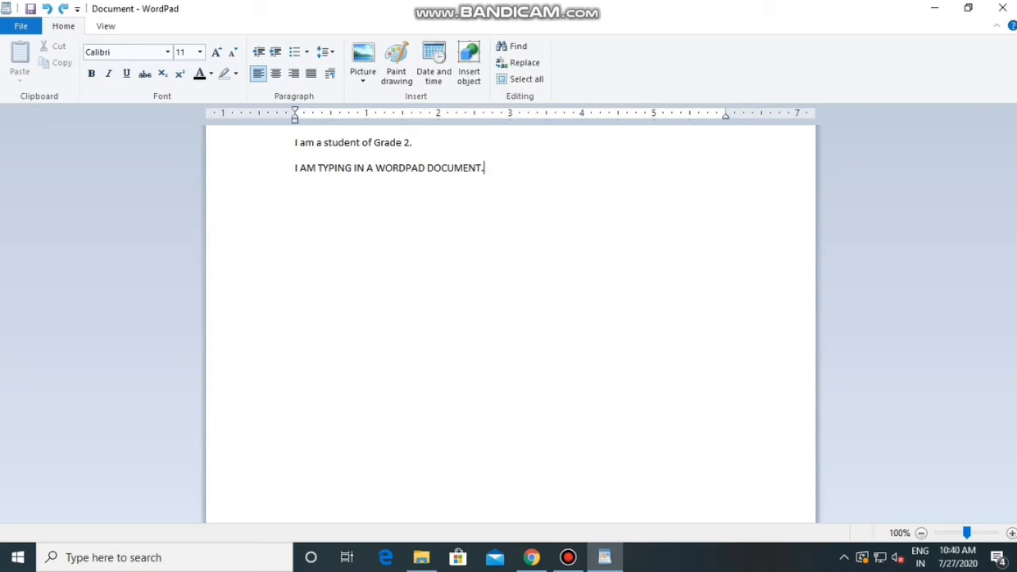
Set the font of the first line, "I am a student of Grade 2.", to Bell MT
{"action": "left_click_drag", "start_coordinate": [417, 143], "coordinate": [295, 143]}
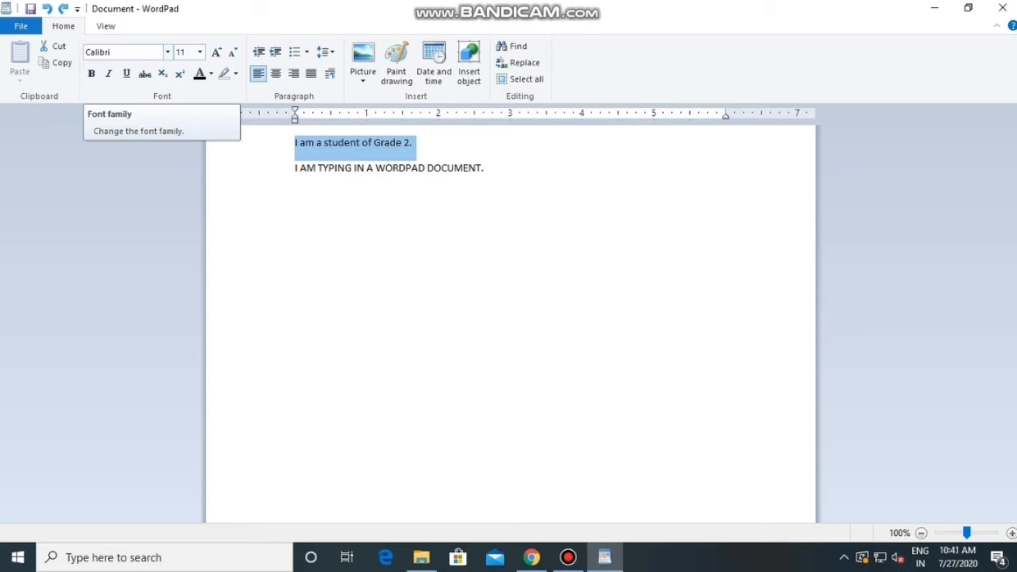
{"action": "left_click", "coordinate": [168, 52]}
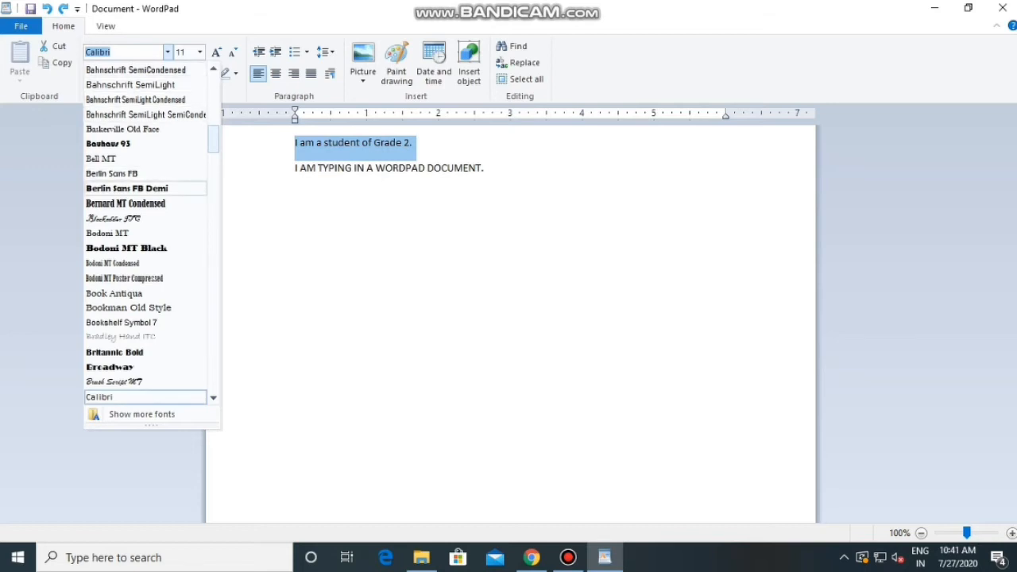
{"action": "left_click", "coordinate": [151, 159]}
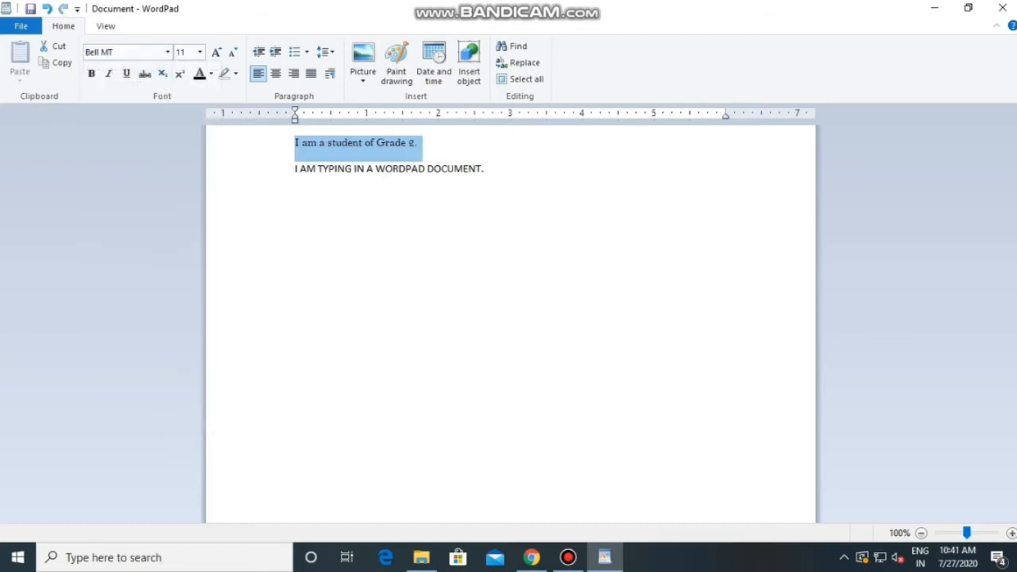
Apply the Brush Script MT font to the first line and replace it with Britannic Bold
{"action": "left_click", "coordinate": [167, 52]}
{"action": "scroll", "coordinate": [143, 238], "scroll_direction": "down", "scroll_amount": 5}
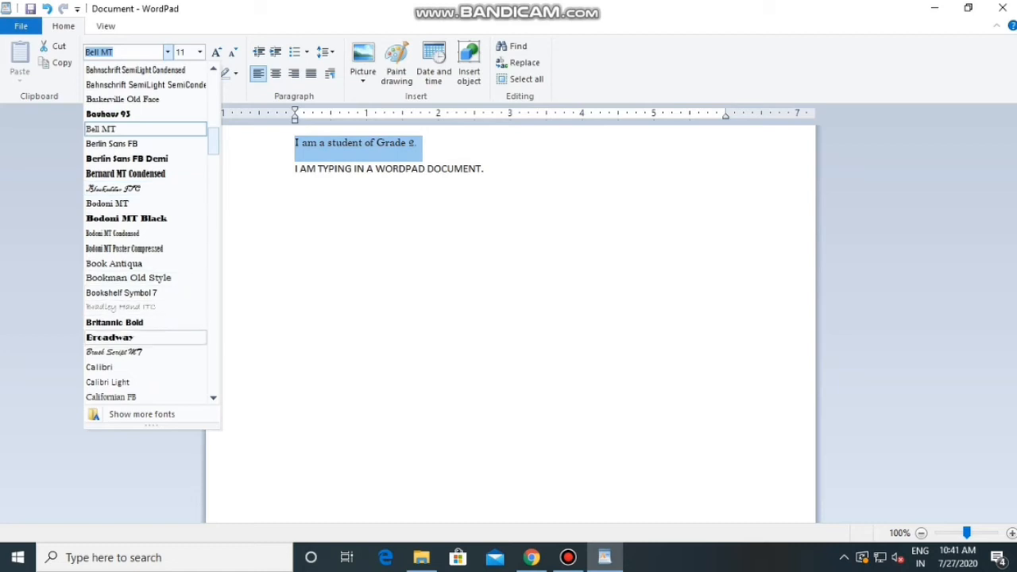
{"action": "left_click", "coordinate": [115, 352]}
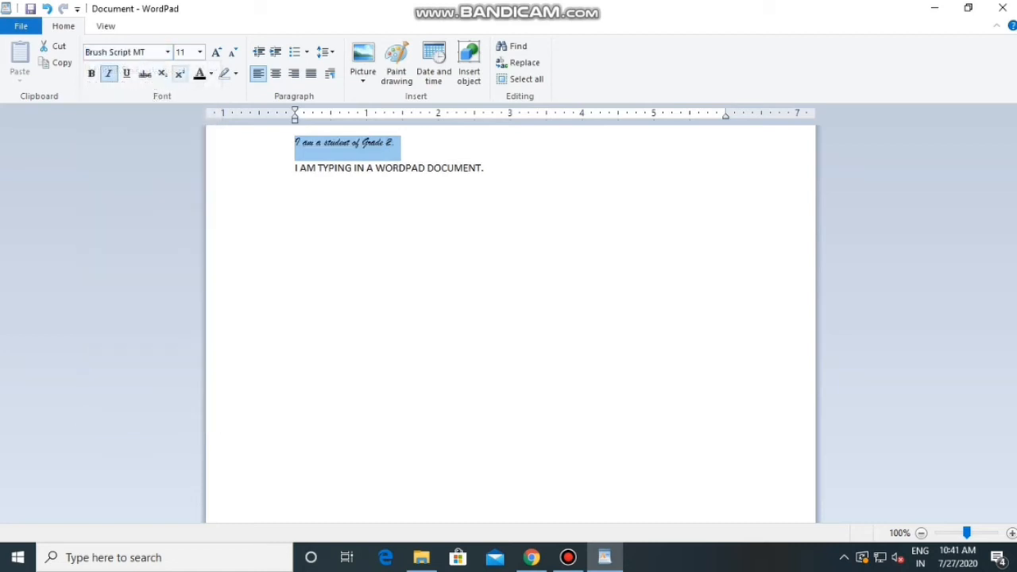
{"action": "left_click", "coordinate": [168, 52]}
{"action": "left_click", "coordinate": [115, 367]}
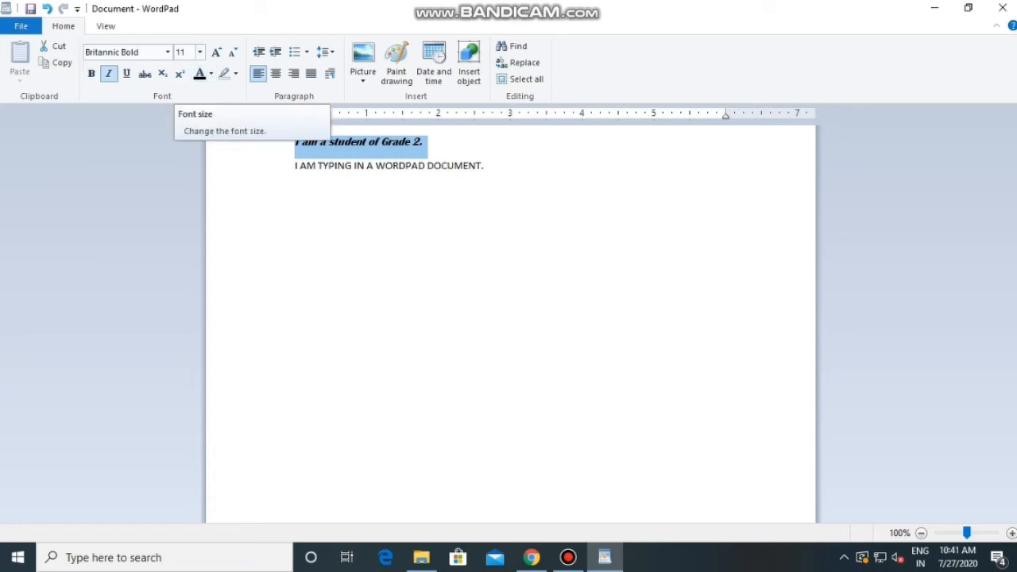
{"action": "left_click", "coordinate": [294, 165]}
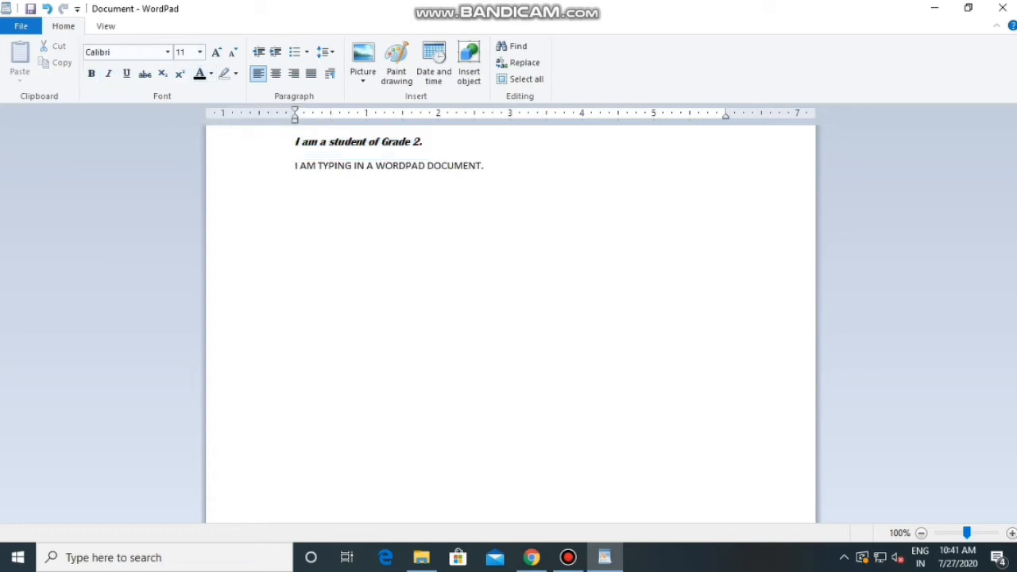
Set the font size of the first line, "I am a student of Grade 2.", to 28
{"action": "left_click_drag", "start_coordinate": [429, 145], "coordinate": [295, 145]}
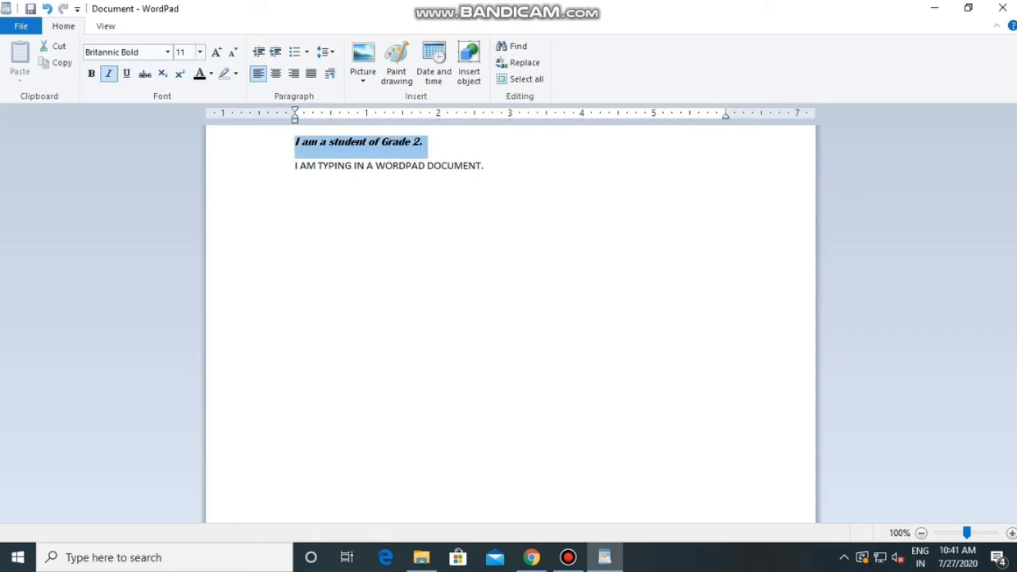
{"action": "left_click", "coordinate": [199, 52]}
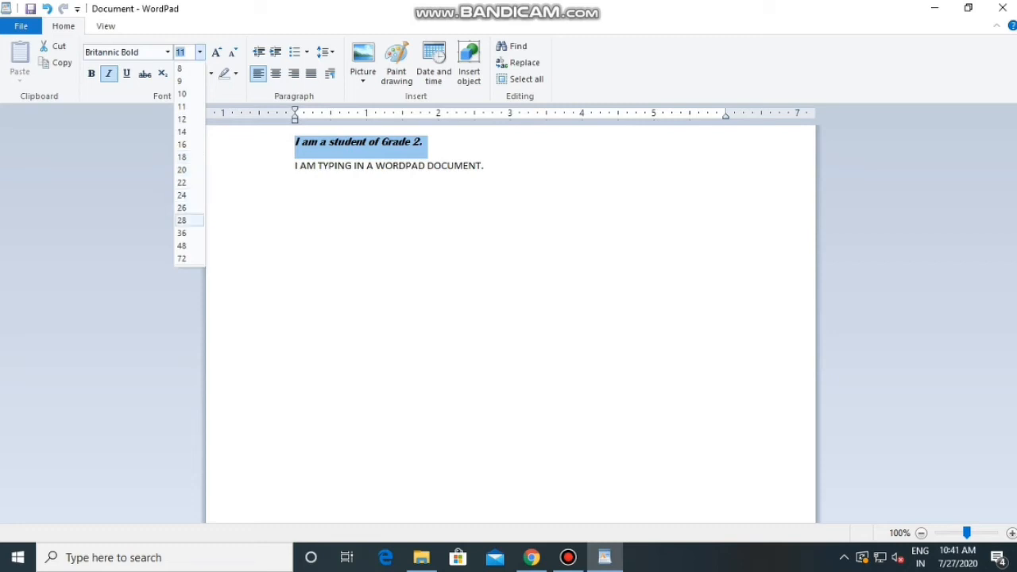
{"action": "left_click", "coordinate": [182, 220]}
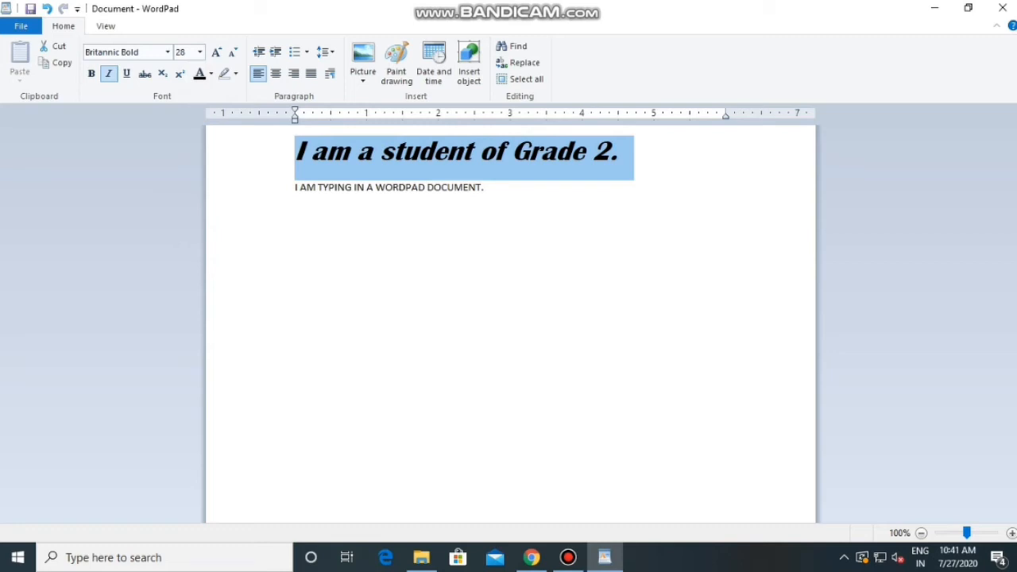
{"action": "key", "text": "shift+Right"}
{"action": "key", "text": "Right"}
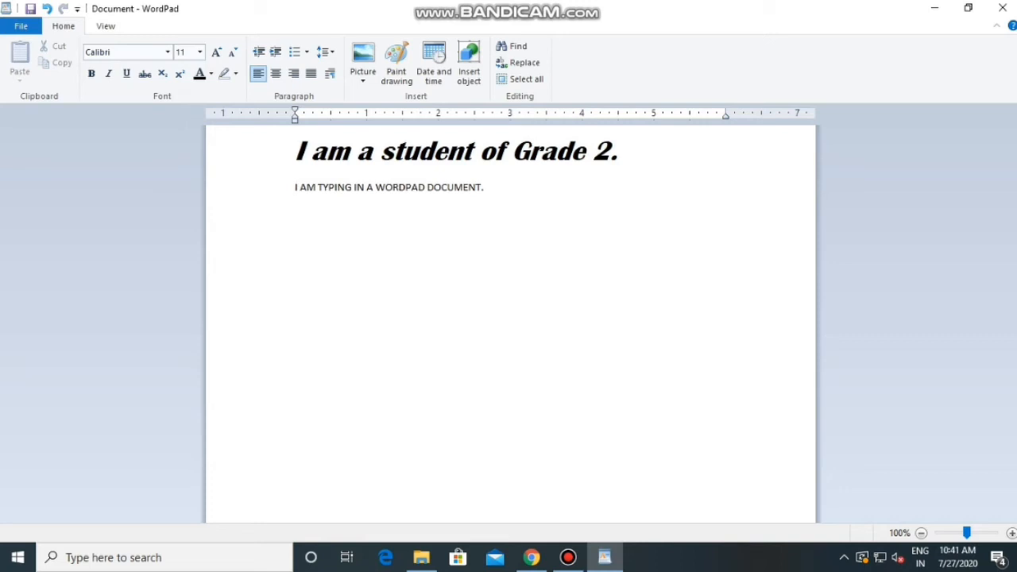
Make the second line, "I AM TYPING IN A WORDPAD DOCUMENT.", bold and remove the bold formatting again
{"action": "key", "text": "End"}
{"action": "key", "text": "ctrl+shift+Left"}
{"action": "key", "text": "ctrl+shift+Left"}
{"action": "key", "text": "ctrl+shift+Left"}
{"action": "key", "text": "ctrl+shift+Left"}
{"action": "key", "text": "ctrl+shift+Left"}
{"action": "key", "text": "ctrl+shift+Left"}
{"action": "key", "text": "ctrl+shift+Left"}
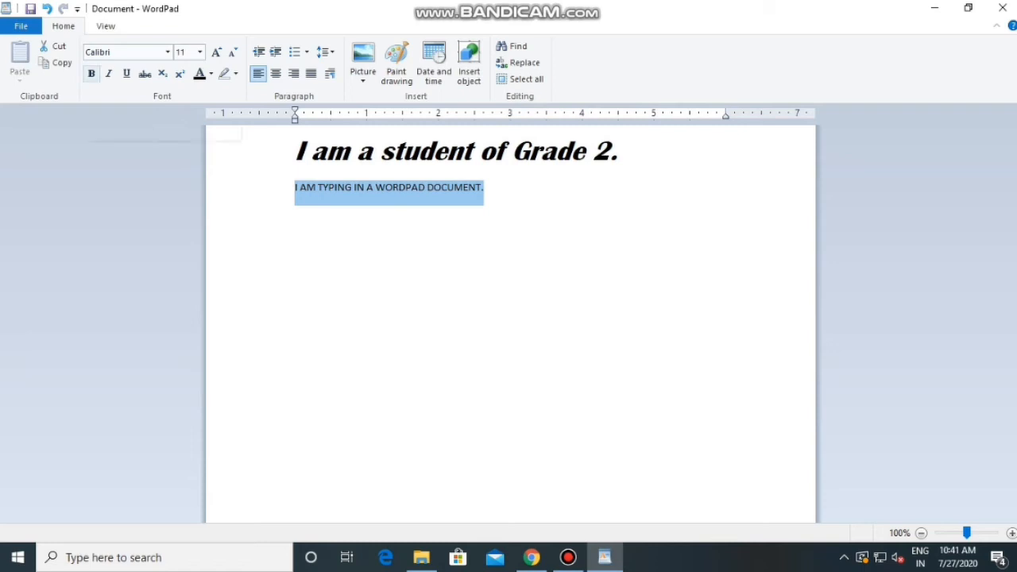
{"action": "left_click", "coordinate": [91, 73]}
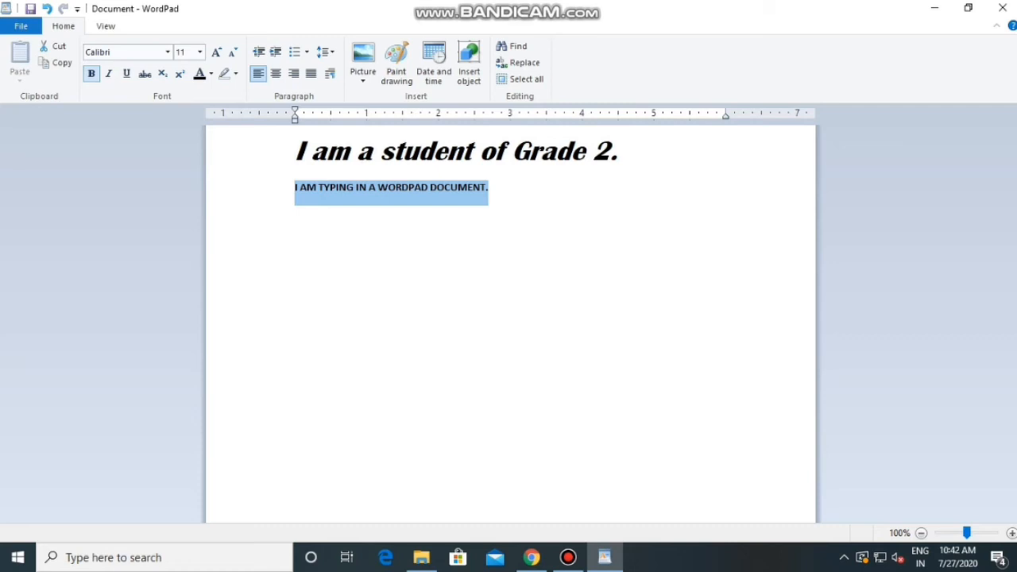
{"action": "key", "text": "ctrl+b"}
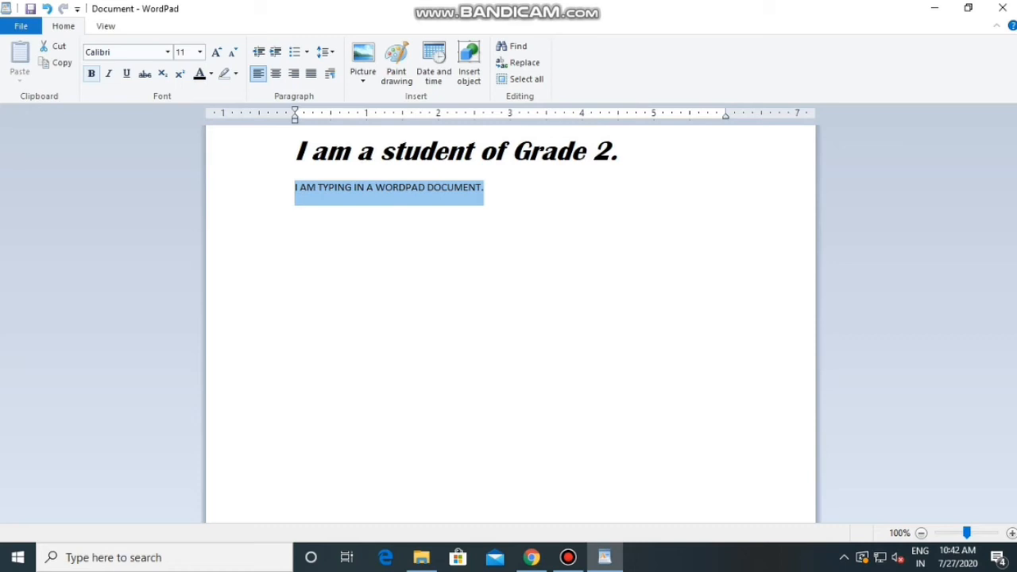
{"action": "left_click", "coordinate": [485, 188]}
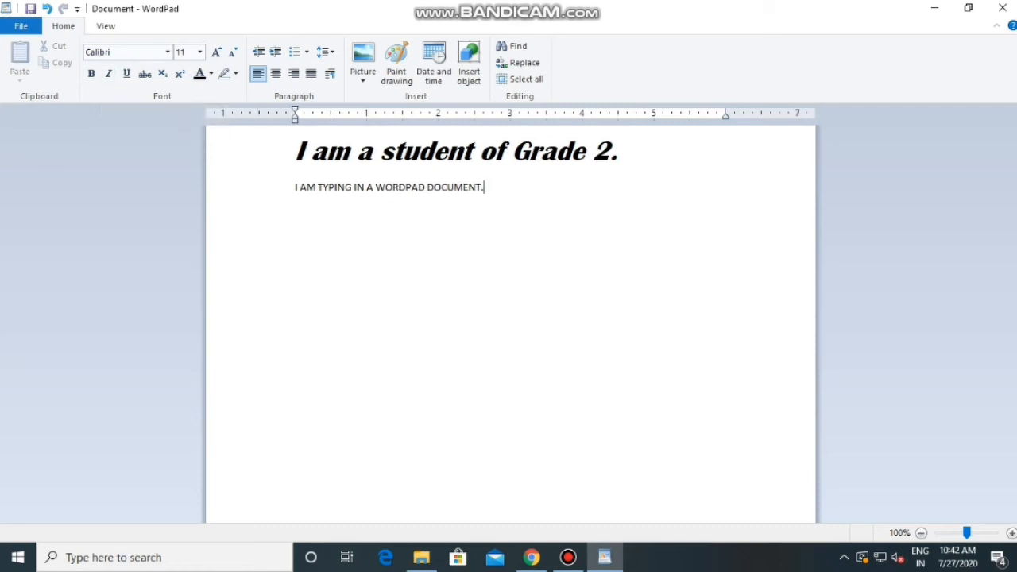
Apply italics to the second line, "I AM TYPING IN A WORDPAD DOCUMENT.", and remove them again
{"action": "left_click_drag", "start_coordinate": [484, 188], "coordinate": [295, 188]}
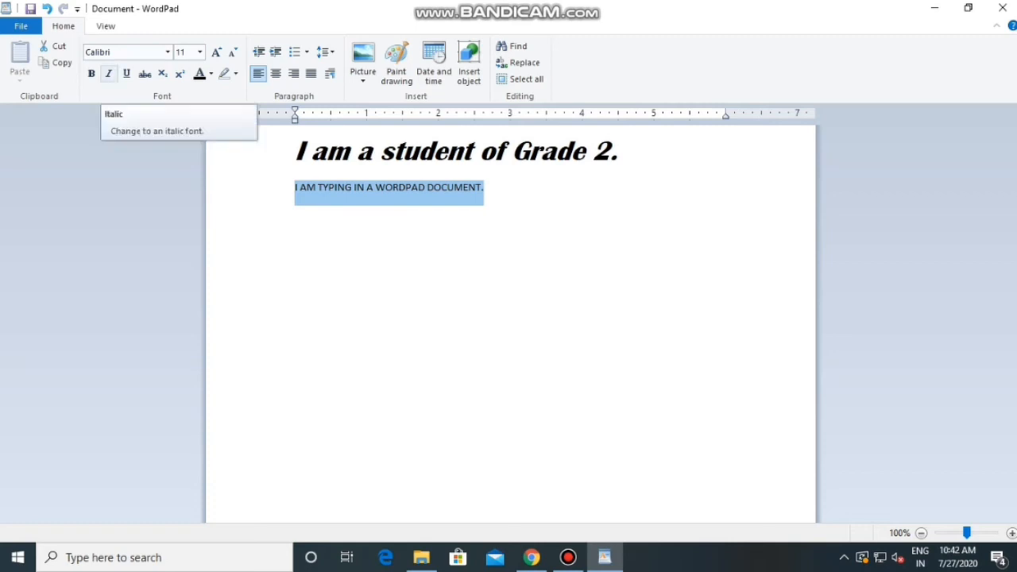
{"action": "left_click", "coordinate": [109, 73]}
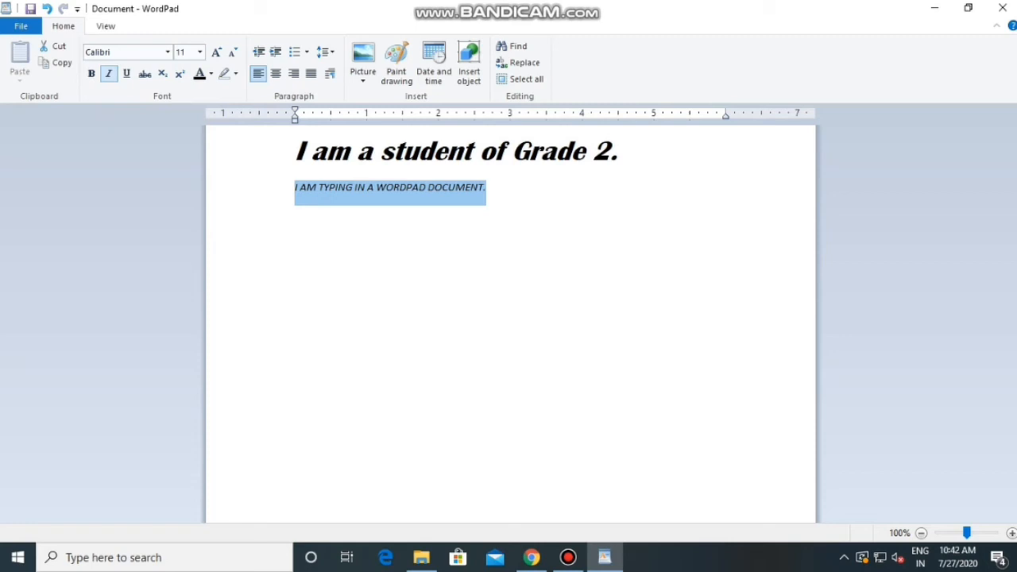
{"action": "key", "text": "ctrl+i"}
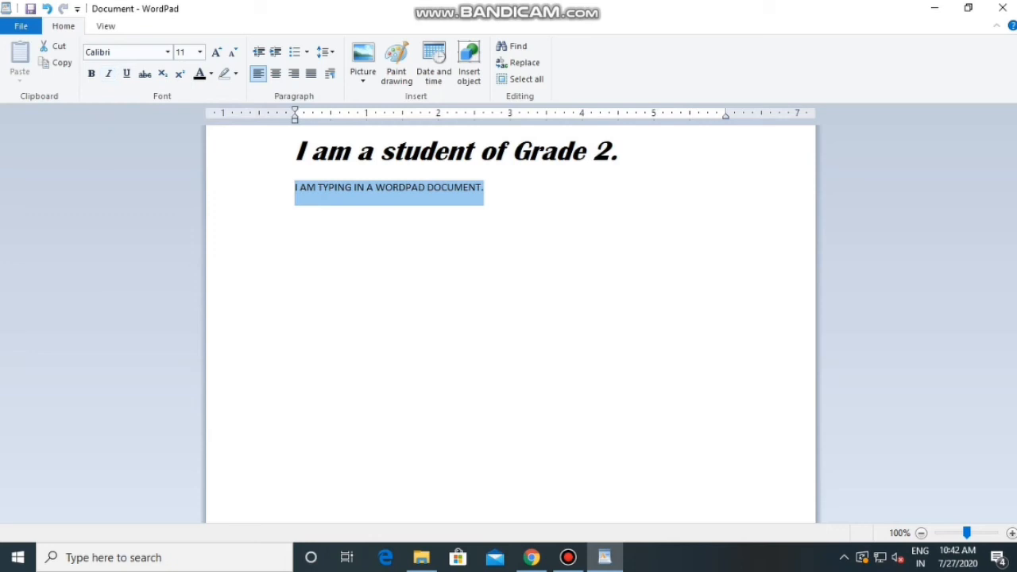
{"action": "left_click", "coordinate": [109, 74]}
{"action": "left_click", "coordinate": [109, 74]}
{"action": "left_click", "coordinate": [484, 187]}
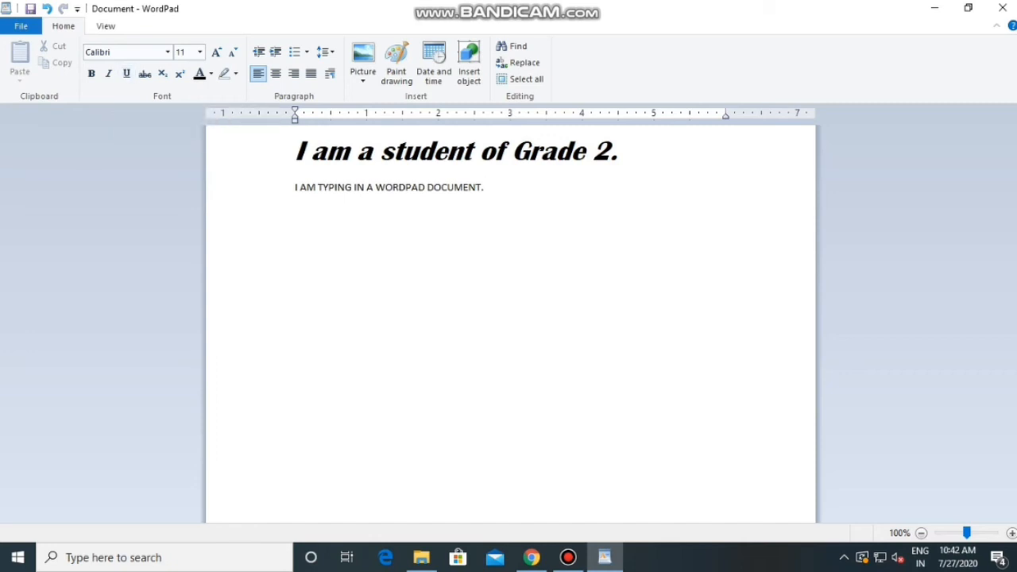
Underline the whole second line, "I AM TYPING IN A WORDPAD DOCUMENT."
{"action": "left_click_drag", "start_coordinate": [484, 188], "coordinate": [294, 187]}
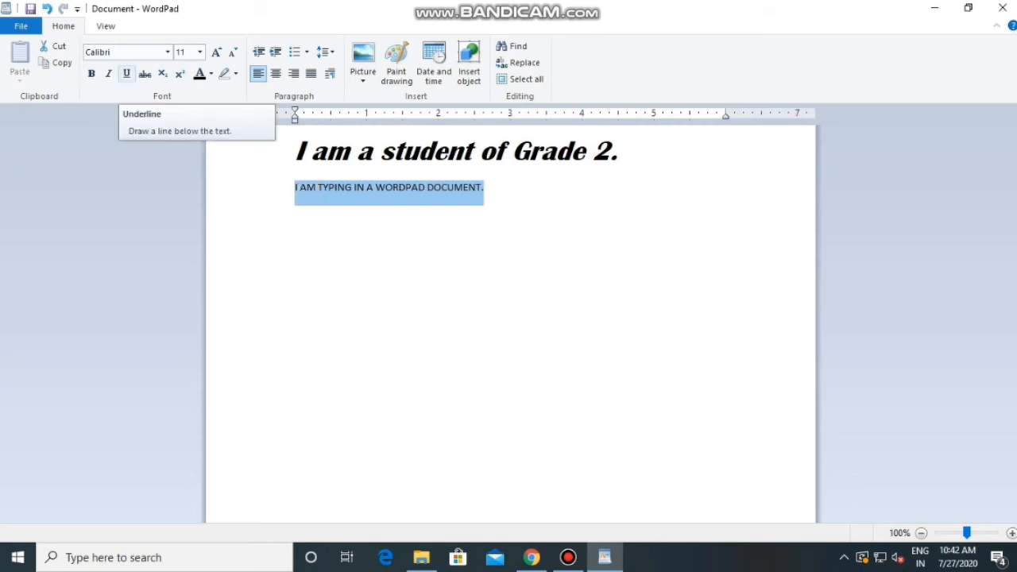
{"action": "left_click", "coordinate": [126, 73]}
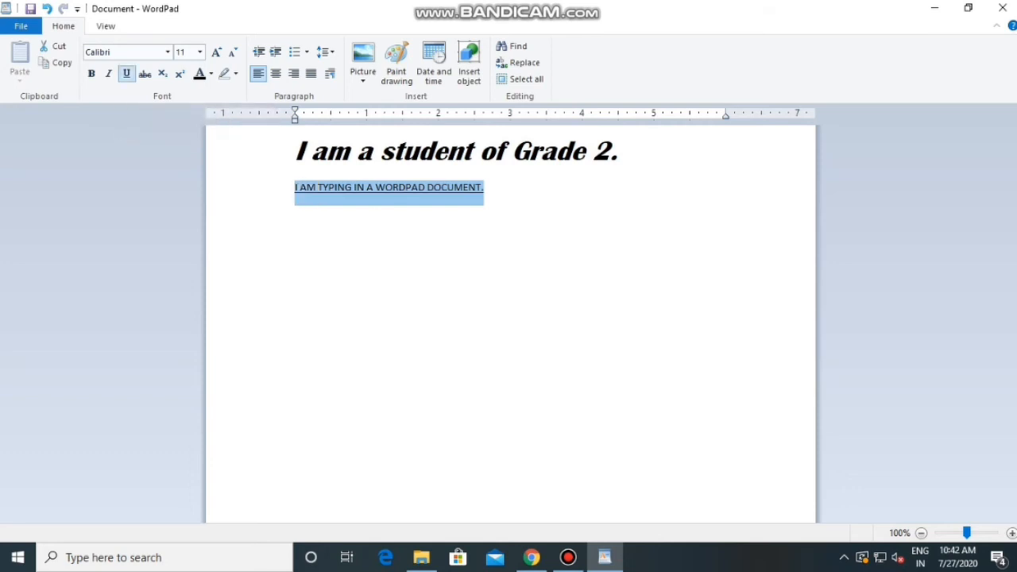
{"action": "left_click", "coordinate": [485, 188]}
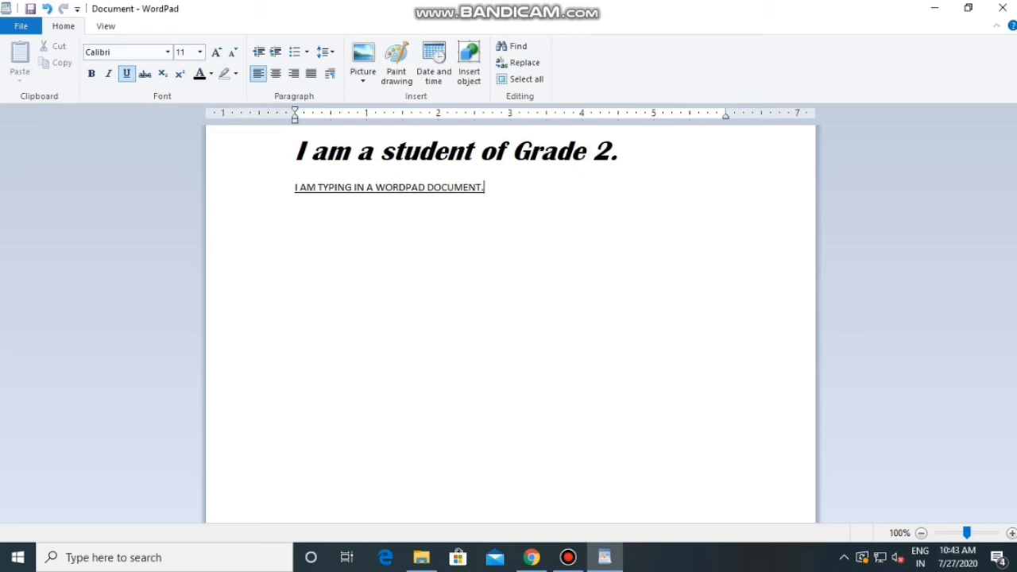
Change the text color of the whole second line to red
{"action": "key", "text": "shift+Left"}
{"action": "key", "text": "shift+Left"}
{"action": "key", "text": "shift+Left"}
{"action": "key", "text": "shift+Left"}
{"action": "key", "text": "shift+Left"}
{"action": "key", "text": "shift+Left"}
{"action": "key", "text": "shift+Left"}
{"action": "key", "text": "shift+Left"}
{"action": "key", "text": "shift+Left"}
{"action": "key", "text": "shift+Left"}
{"action": "key", "text": "shift+Left"}
{"action": "key", "text": "shift+Left"}
{"action": "key", "text": "shift+Left"}
{"action": "key", "text": "shift+Left"}
{"action": "key", "text": "shift+Left"}
{"action": "key", "text": "shift+Left"}
{"action": "key", "text": "shift+Left"}
{"action": "key", "text": "shift+Left"}
{"action": "key", "text": "shift+Left"}
{"action": "key", "text": "shift+Left"}
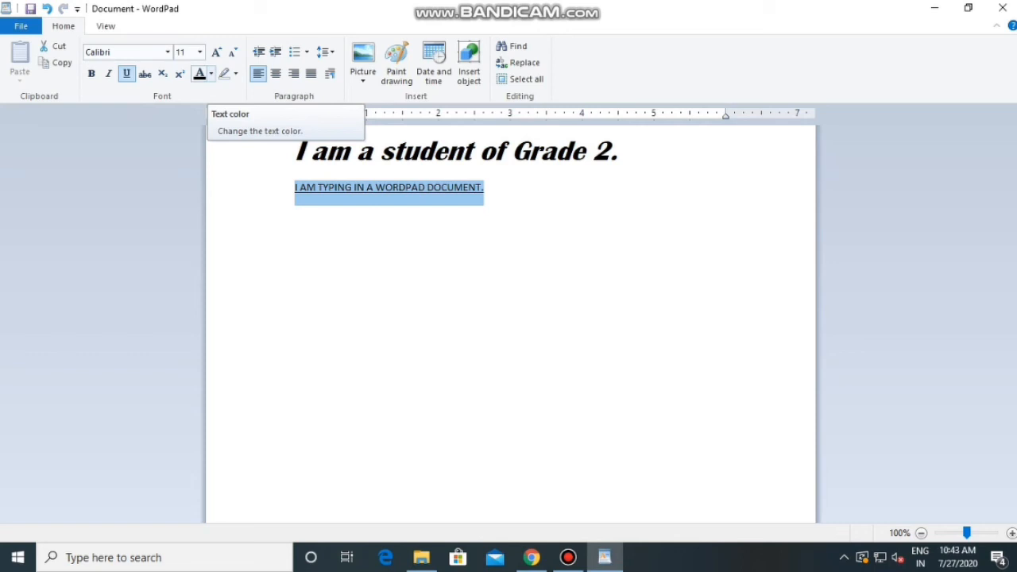
{"action": "left_click", "coordinate": [210, 73]}
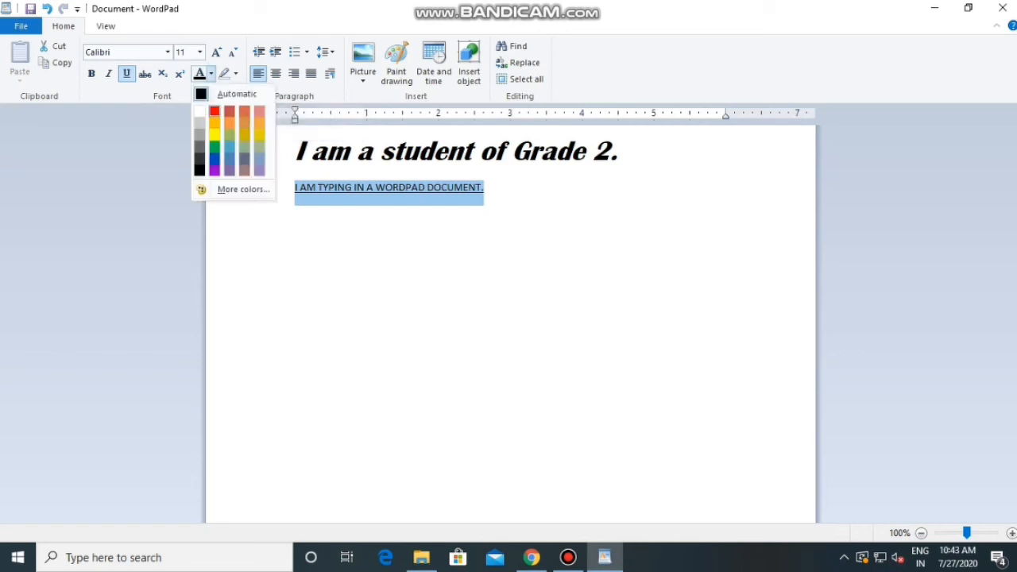
{"action": "left_click", "coordinate": [214, 110]}
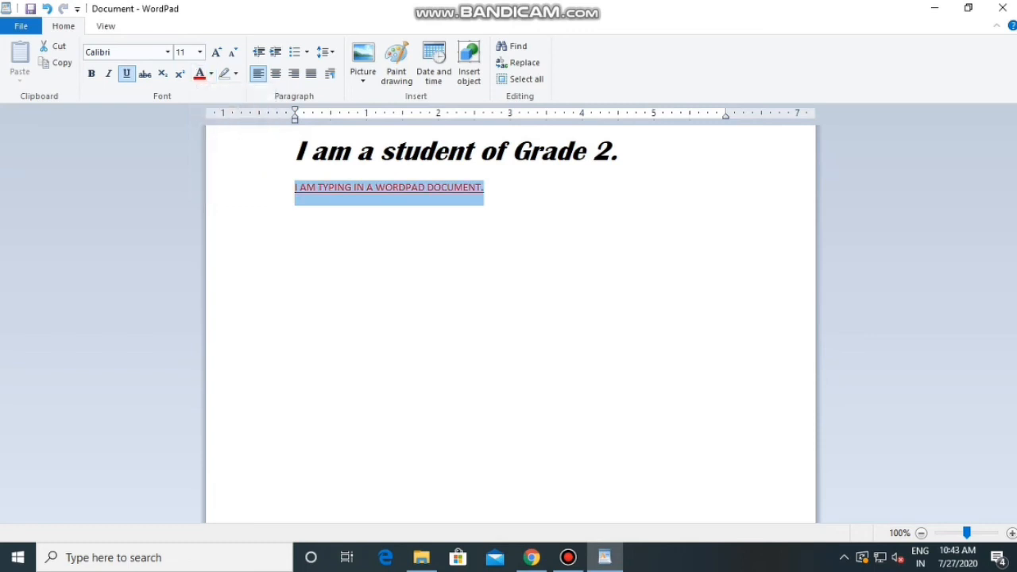
{"action": "left_click", "coordinate": [485, 187]}
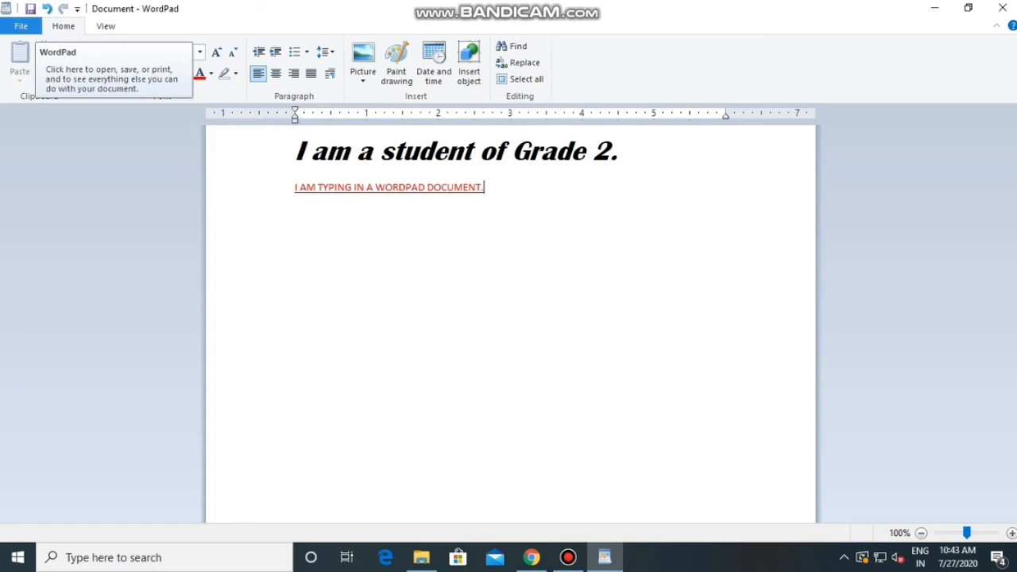
Save the document to the Desktop folder under the file name "Grade II document"
{"action": "left_click", "coordinate": [21, 26]}
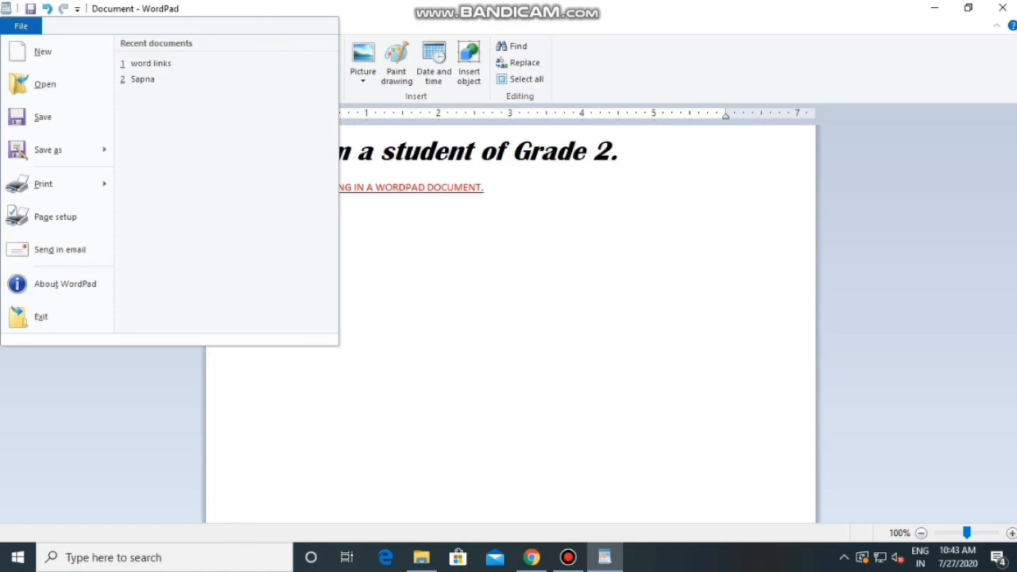
{"action": "left_click", "coordinate": [39, 117]}
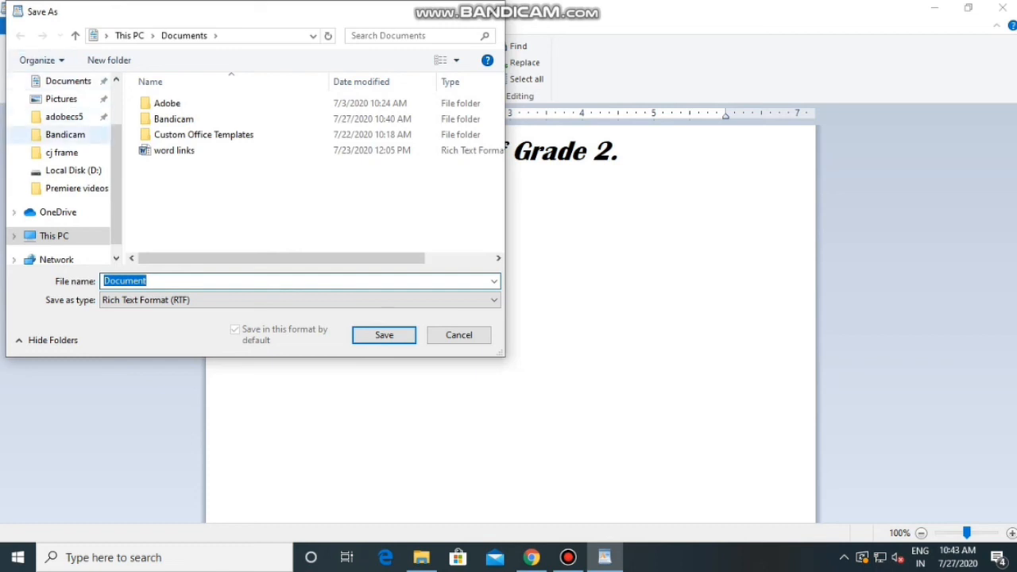
{"action": "scroll", "coordinate": [63, 159], "scroll_direction": "up", "scroll_amount": 2}
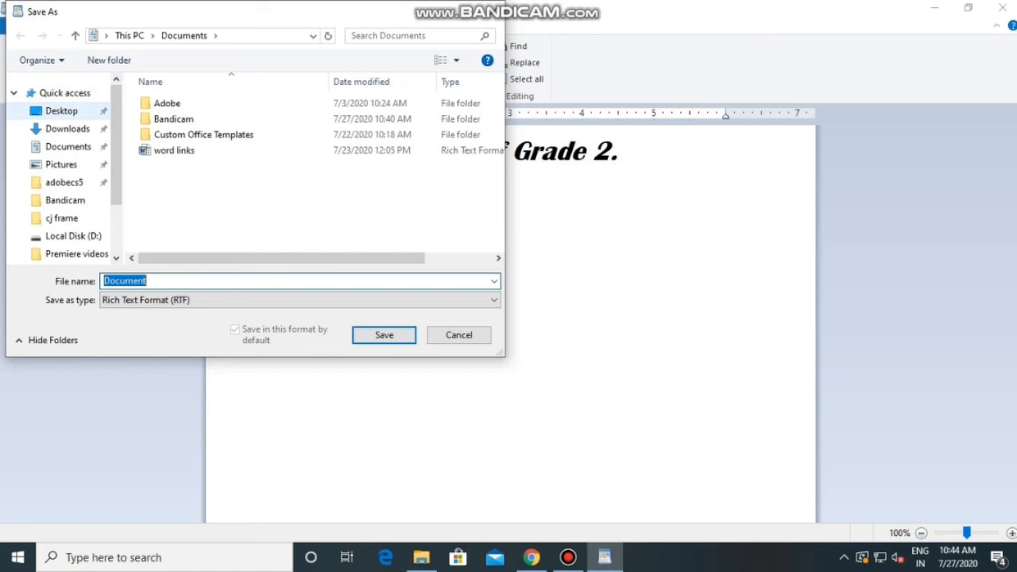
{"action": "left_click", "coordinate": [61, 110]}
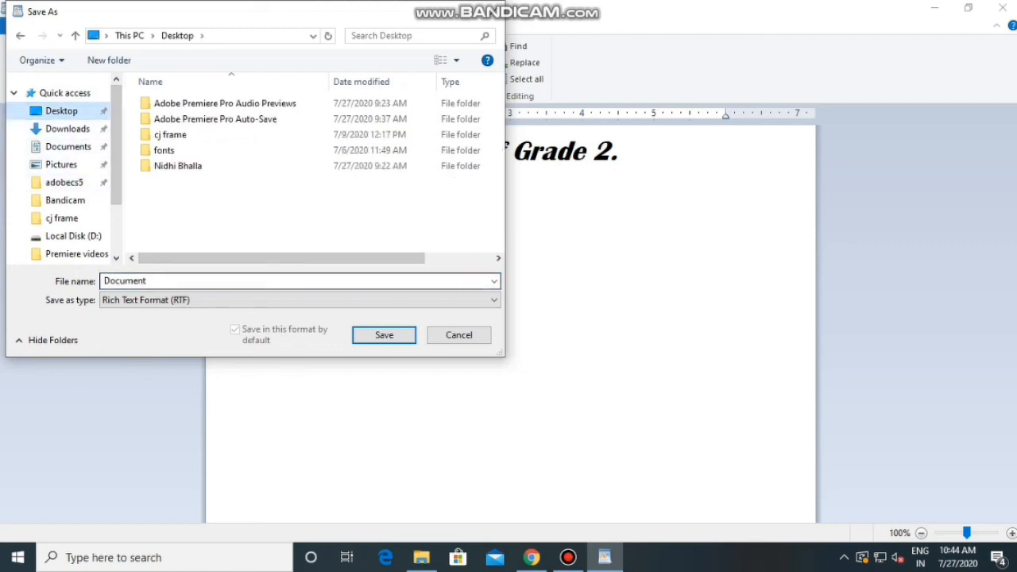
{"action": "left_click", "coordinate": [183, 281]}
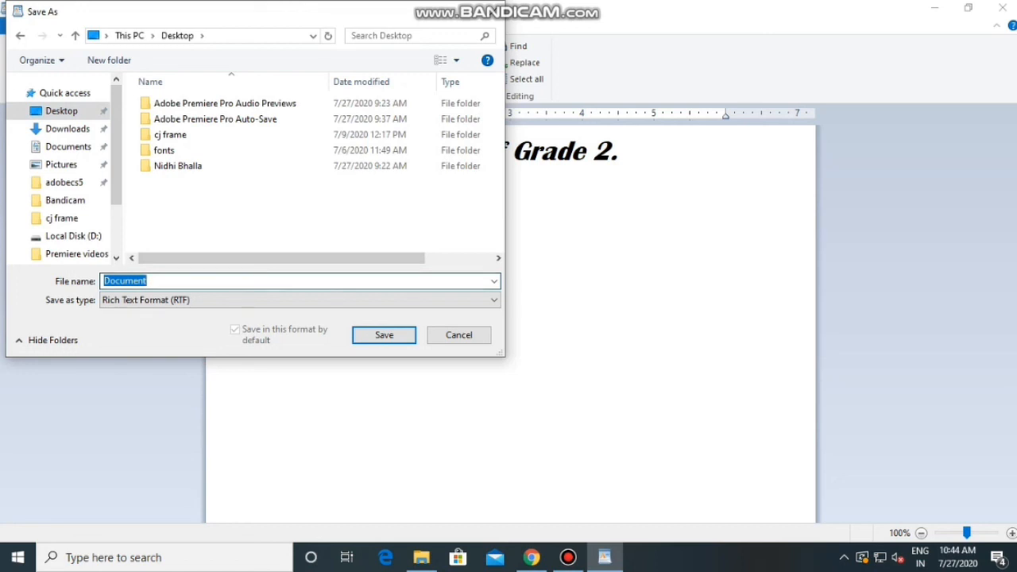
{"action": "type", "text": "Grade I"}
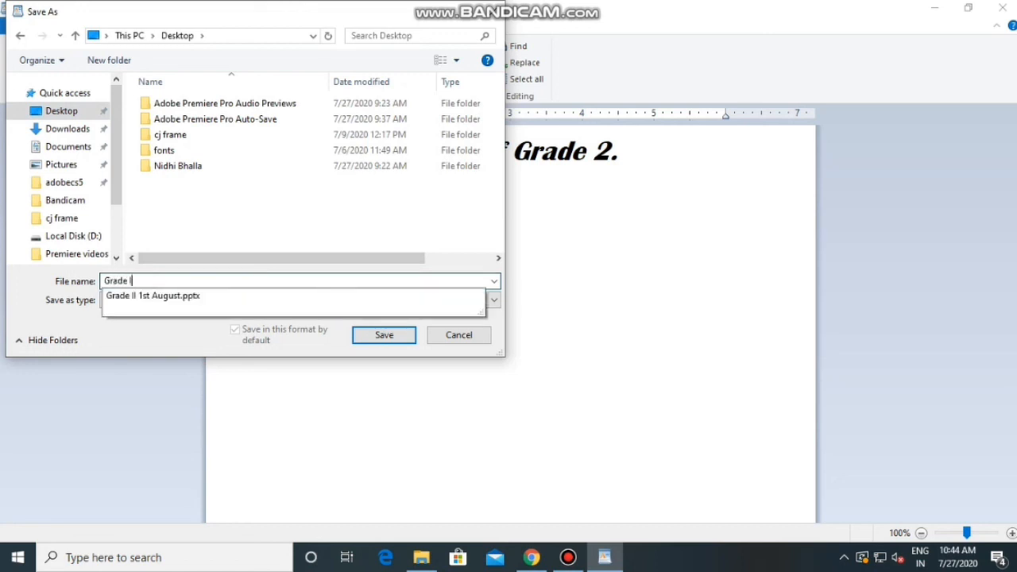
{"action": "type", "text": "I do"}
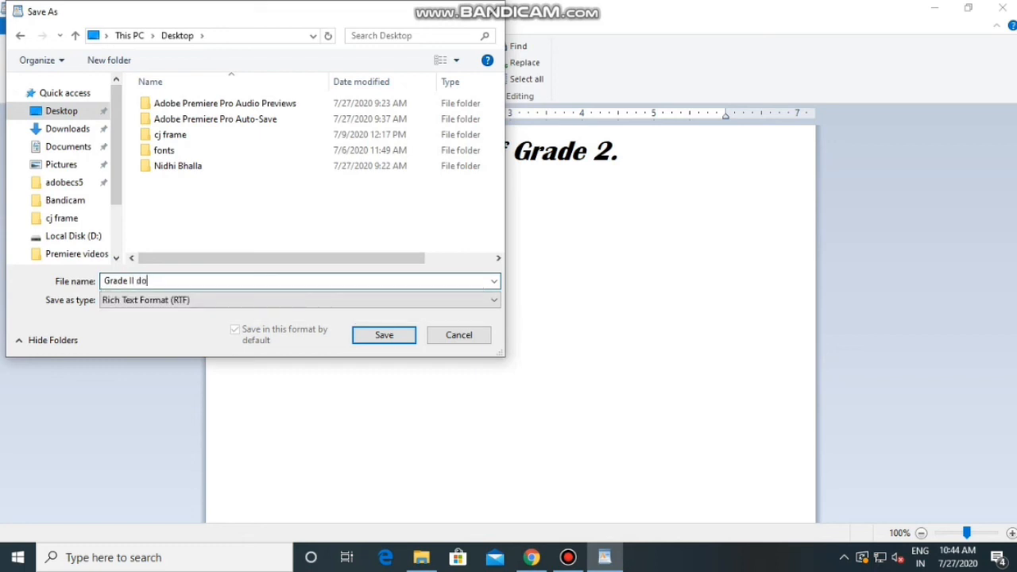
{"action": "type", "text": "cument"}
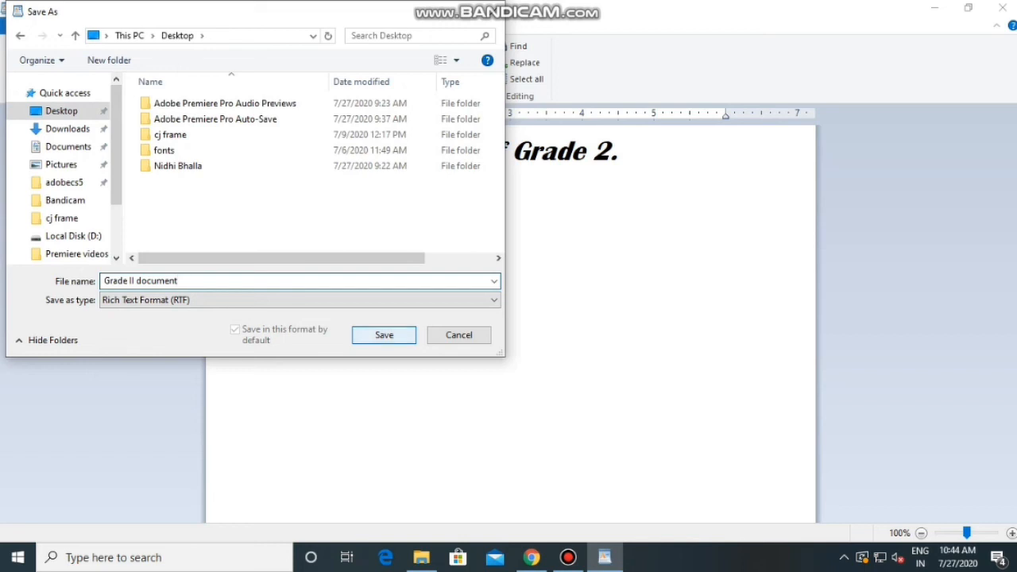
{"action": "key", "text": "Return"}
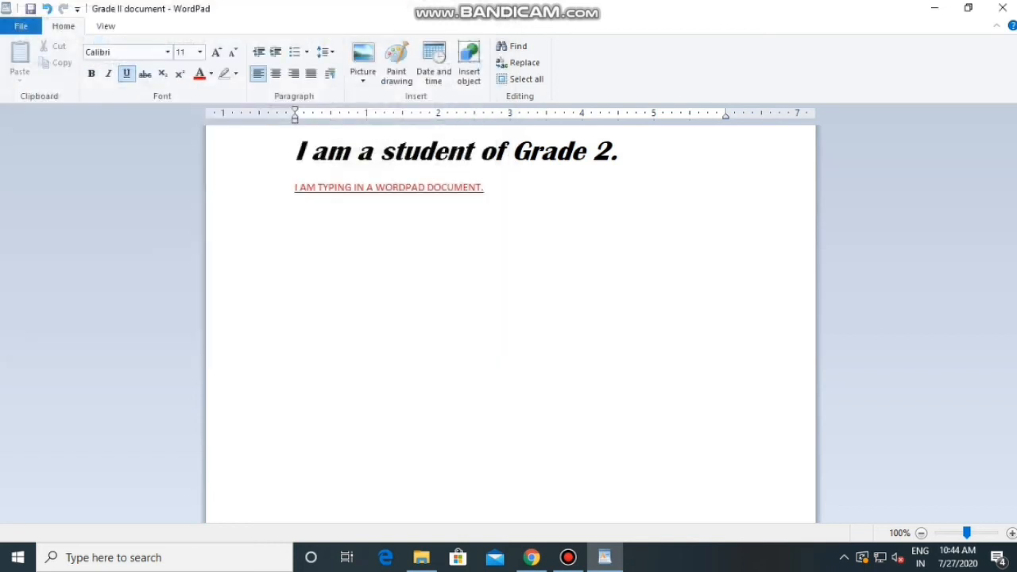